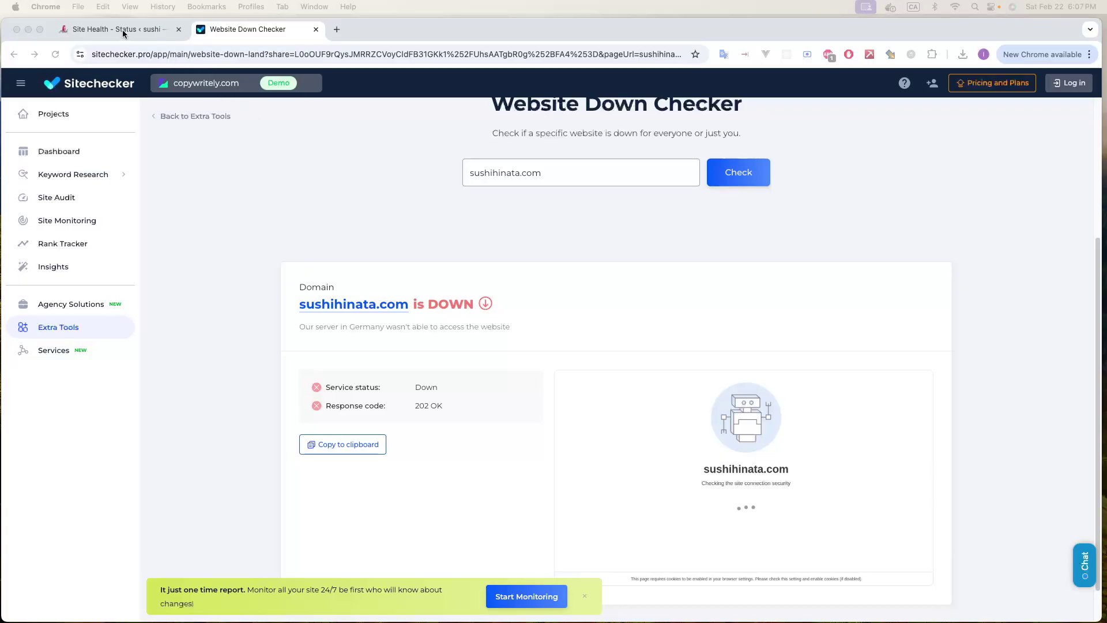
Switch to the sushihinata.com WordPress admin and open the Wordfence dashboard
left_click(282, 201)
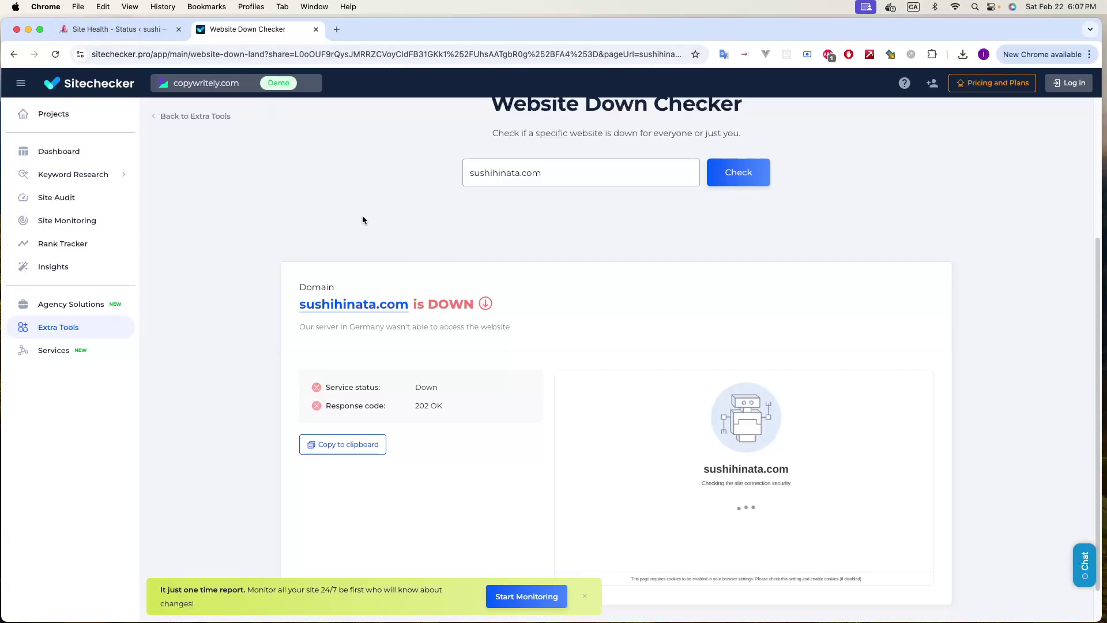
left_click(115, 30)
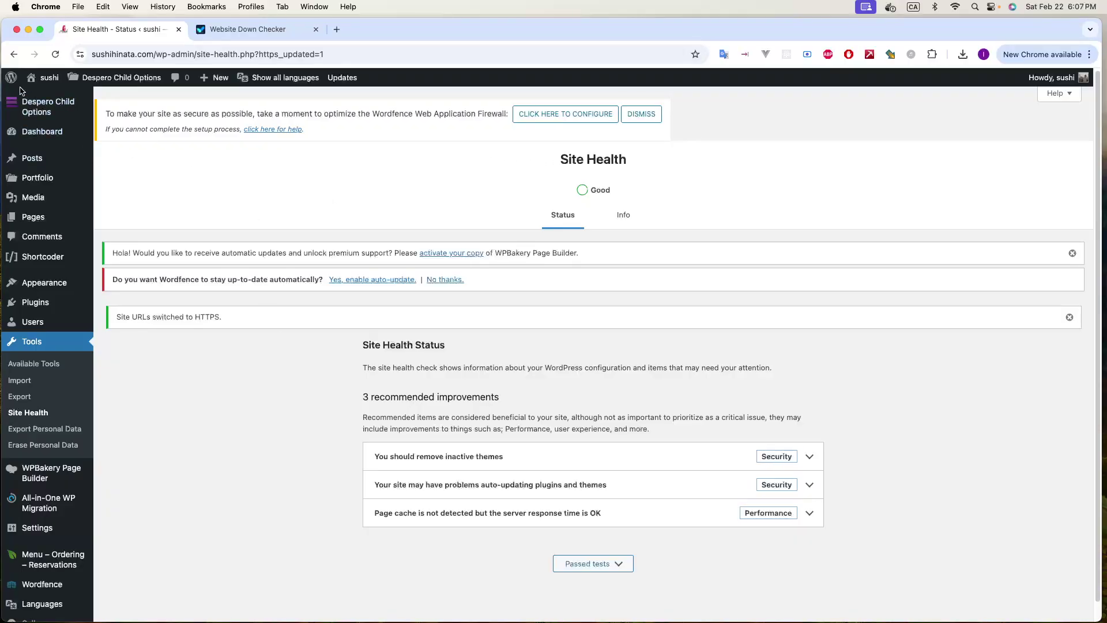
mouse_move(49, 78)
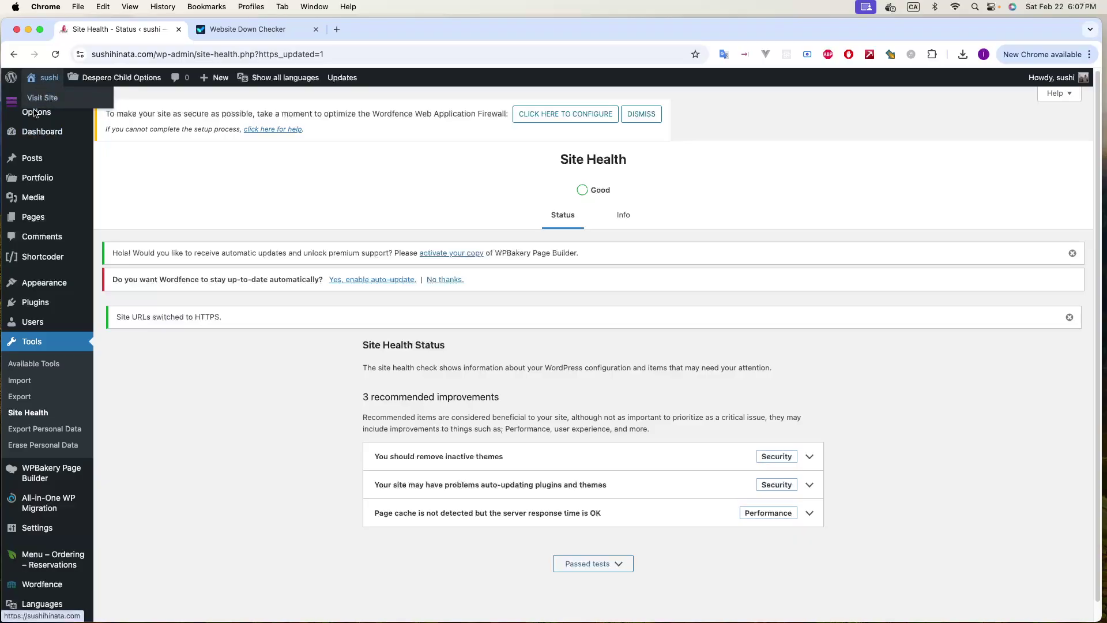
mouse_move(19, 521)
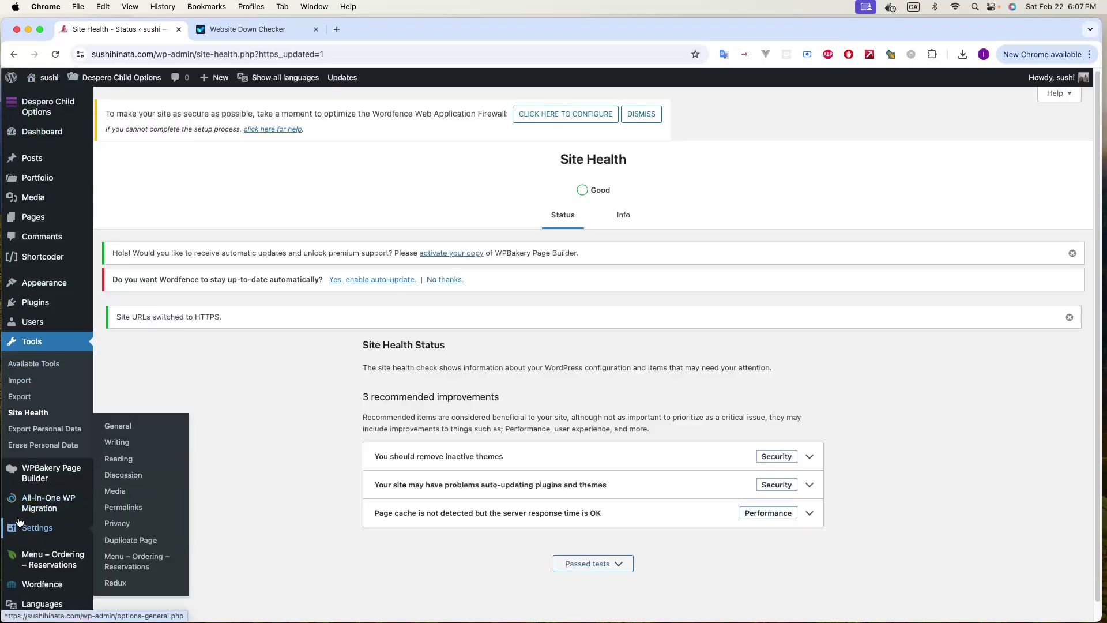
scroll(35, 553, "down", 1)
mouse_move(44, 571)
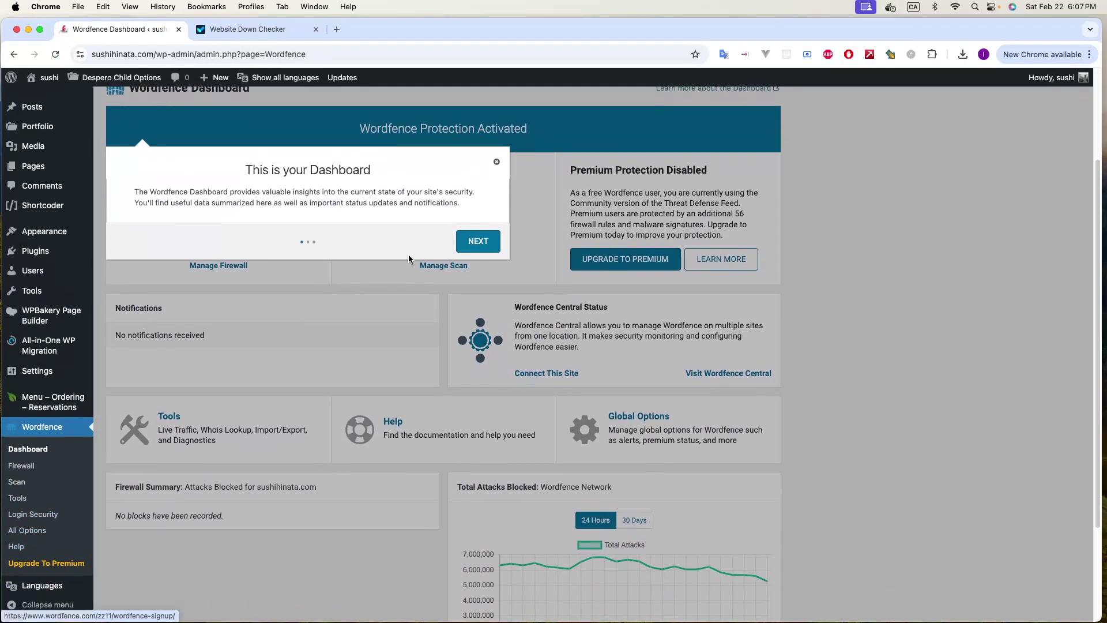
Go through the Wordfence dashboard introduction tour and close it
left_click(478, 241)
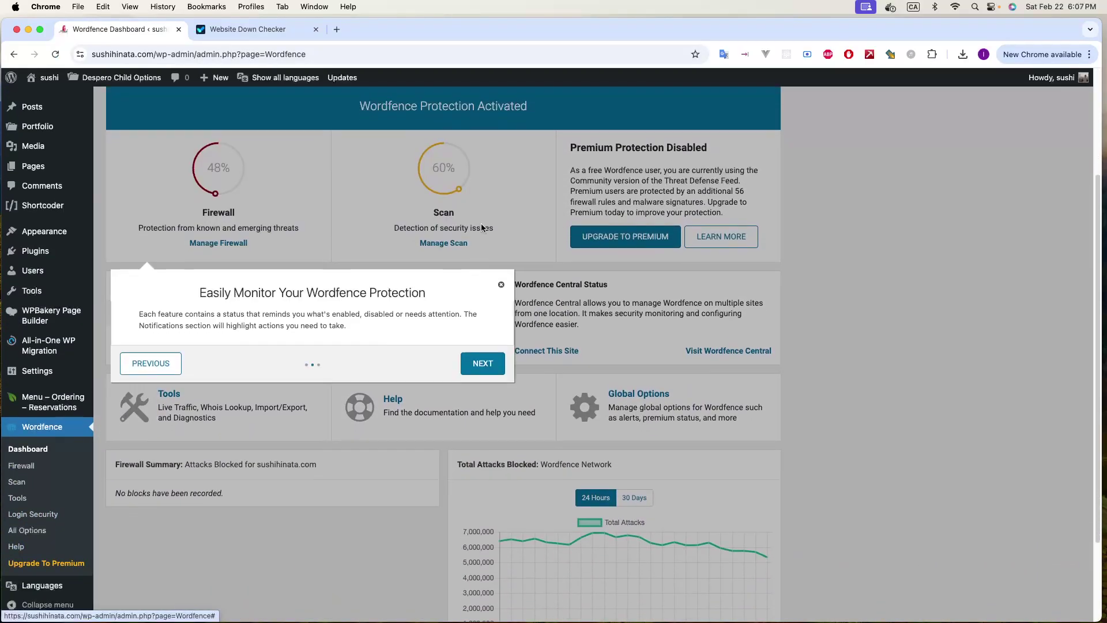
left_click(483, 245)
left_click(525, 354)
Open the Wordfence Scan page and review its scan type, completed scan stages and results
scroll(371, 387, "up", 5)
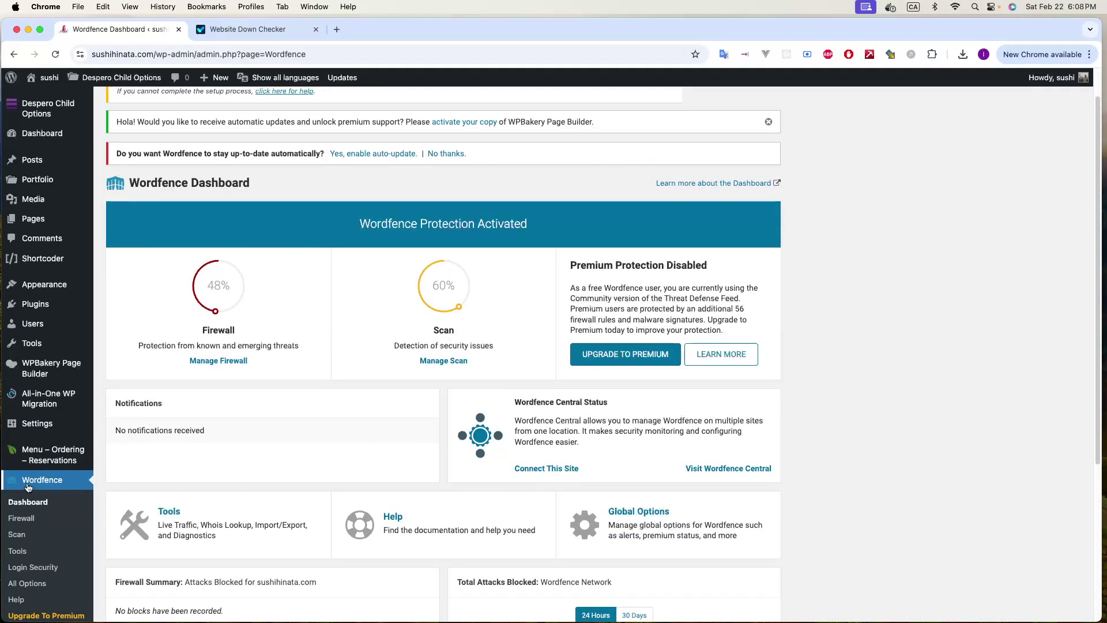
left_click(17, 535)
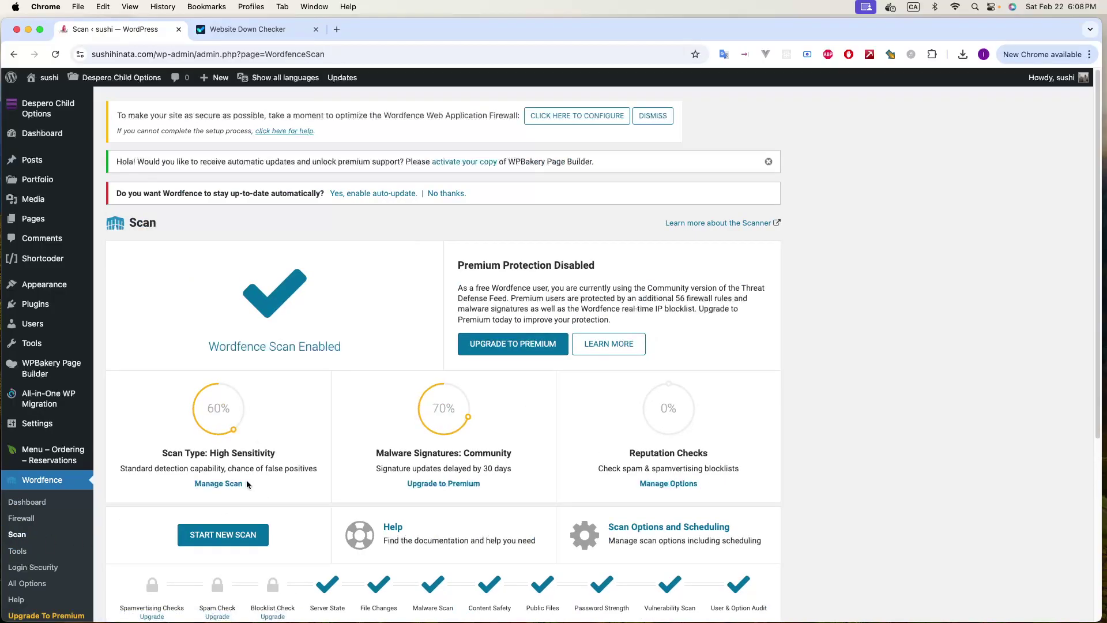
scroll(247, 482, "down", 1)
left_click_drag(163, 447, 271, 447)
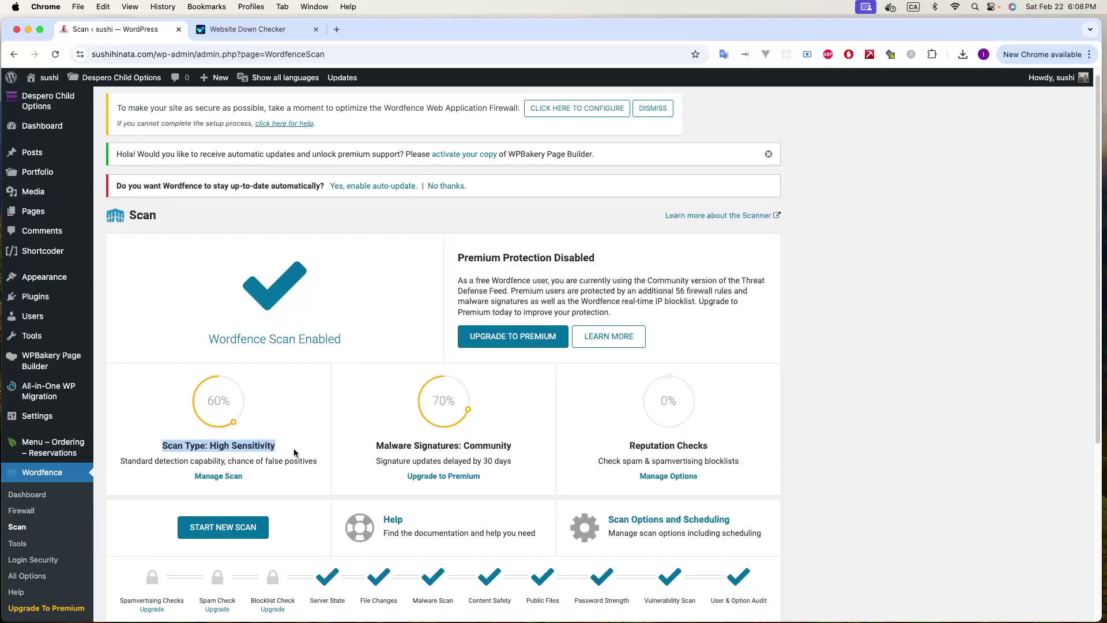
left_click(294, 452)
scroll(245, 477, "down", 1)
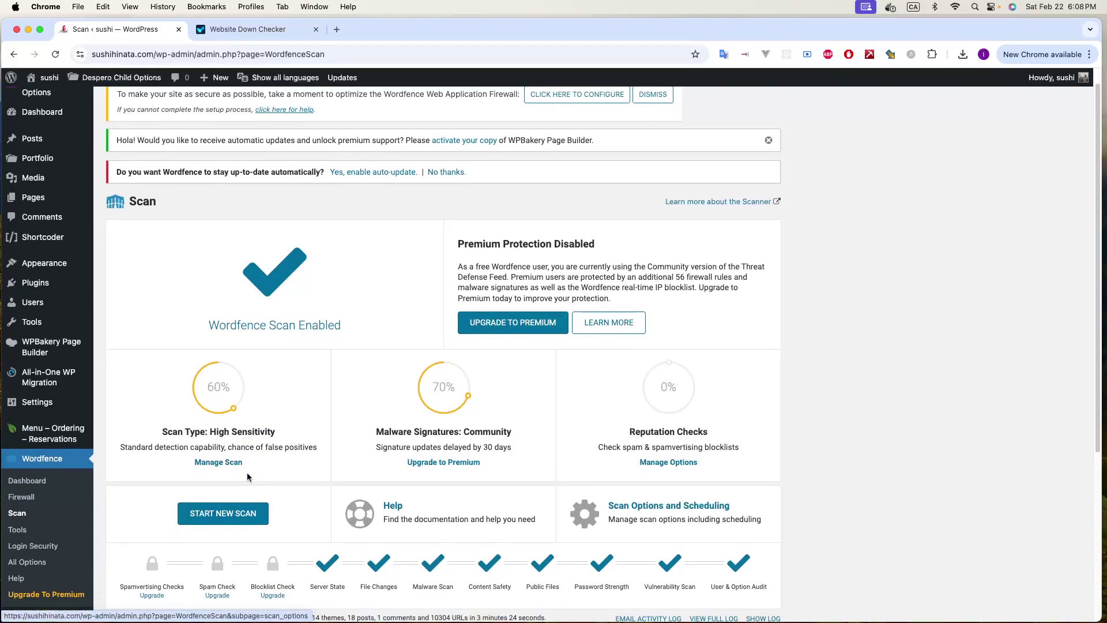
scroll(244, 477, "down", 5)
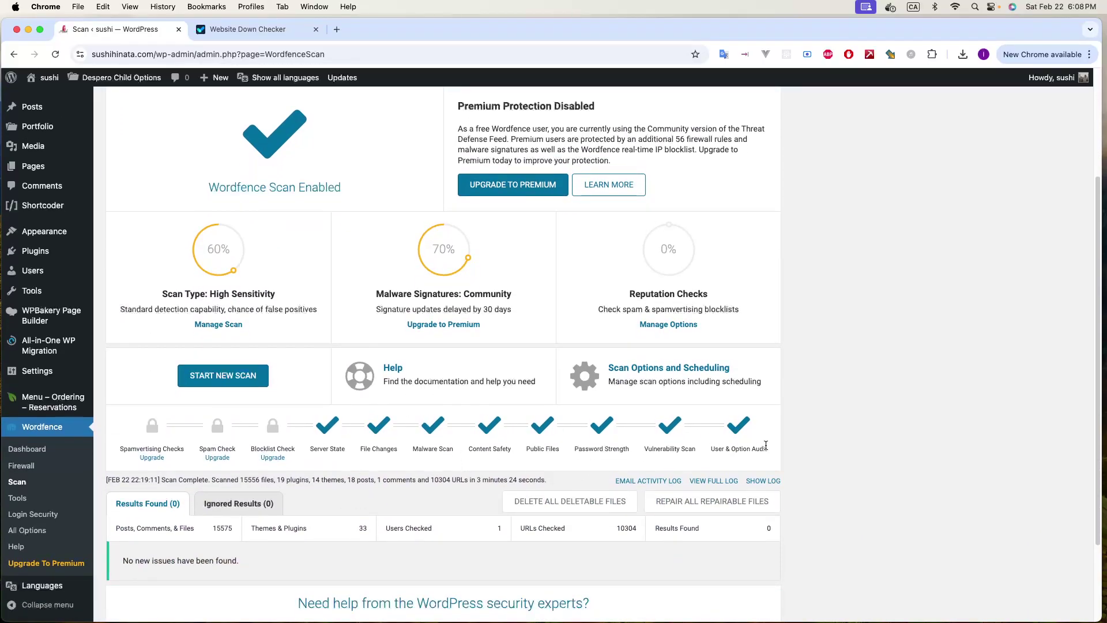
scroll(467, 438, "down", 4)
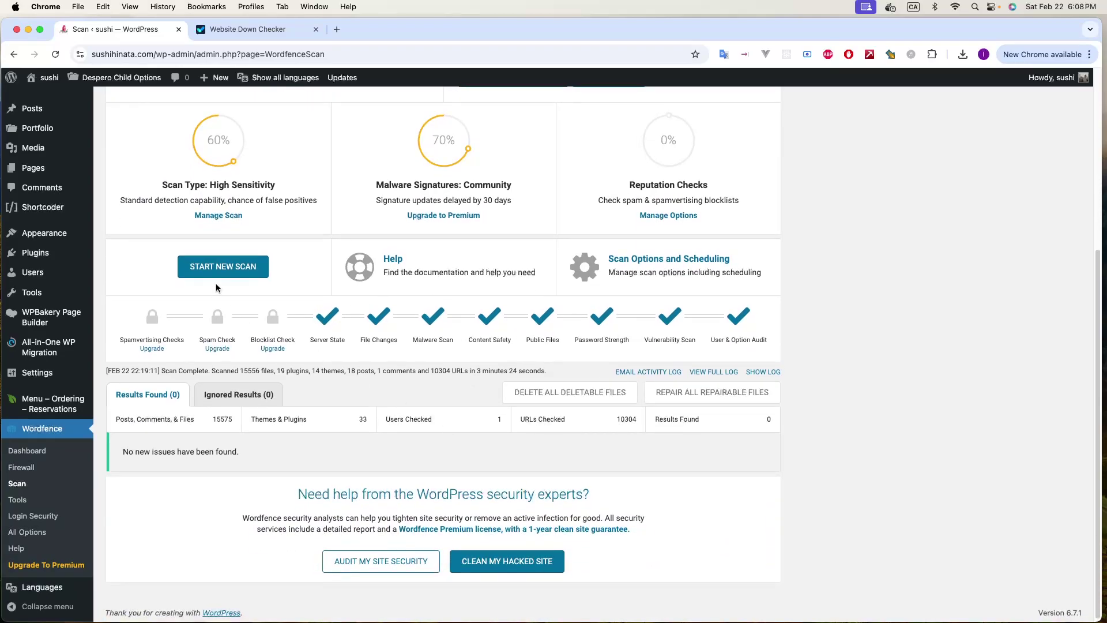
Check the basic scan type in the Wordfence scan management options and return to the Scan page
scroll(219, 291, "up", 3)
left_click_drag(162, 267, 285, 265)
left_click(286, 265)
left_click(226, 298)
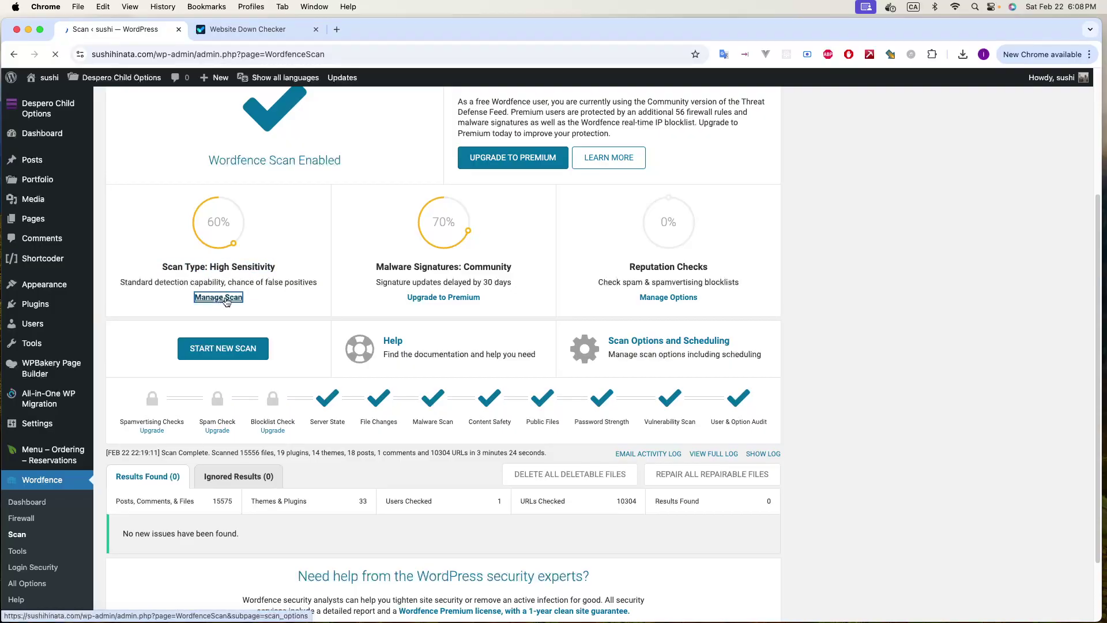
scroll(507, 404, "down", 2)
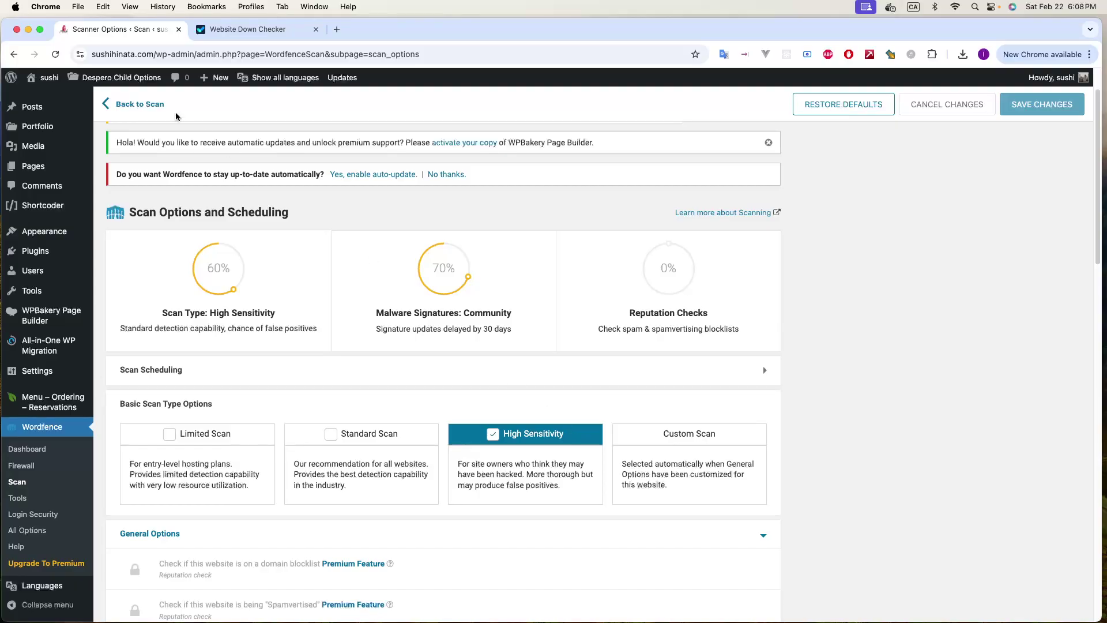
left_click(109, 104)
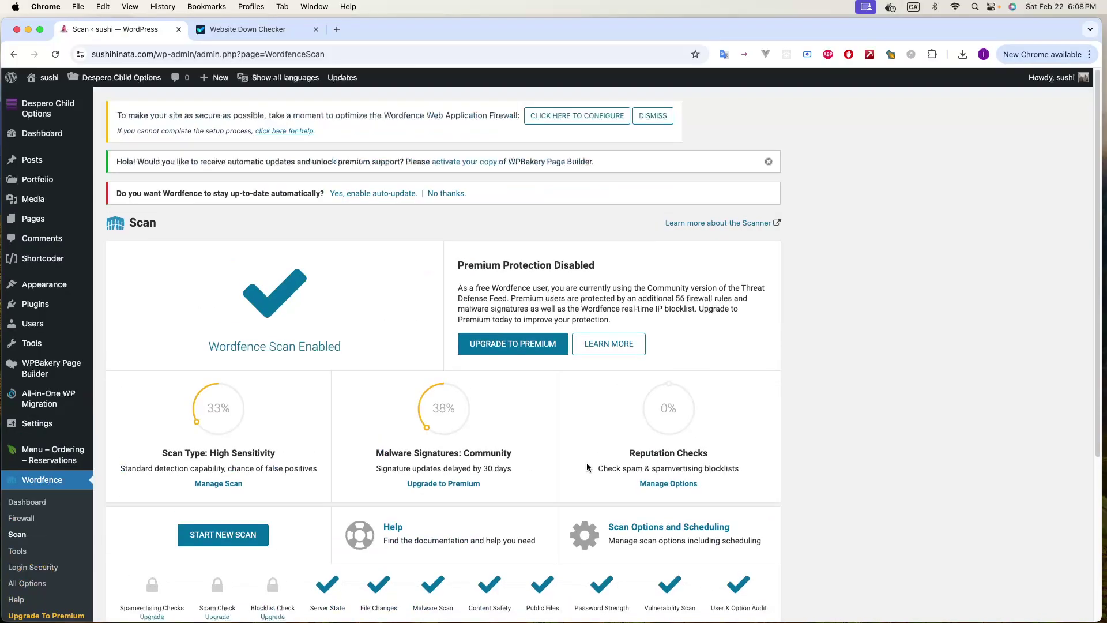
Examine the Malware Scan and Content Safety stages and the issues list of the last Wordfence scan
scroll(562, 450, "down", 4)
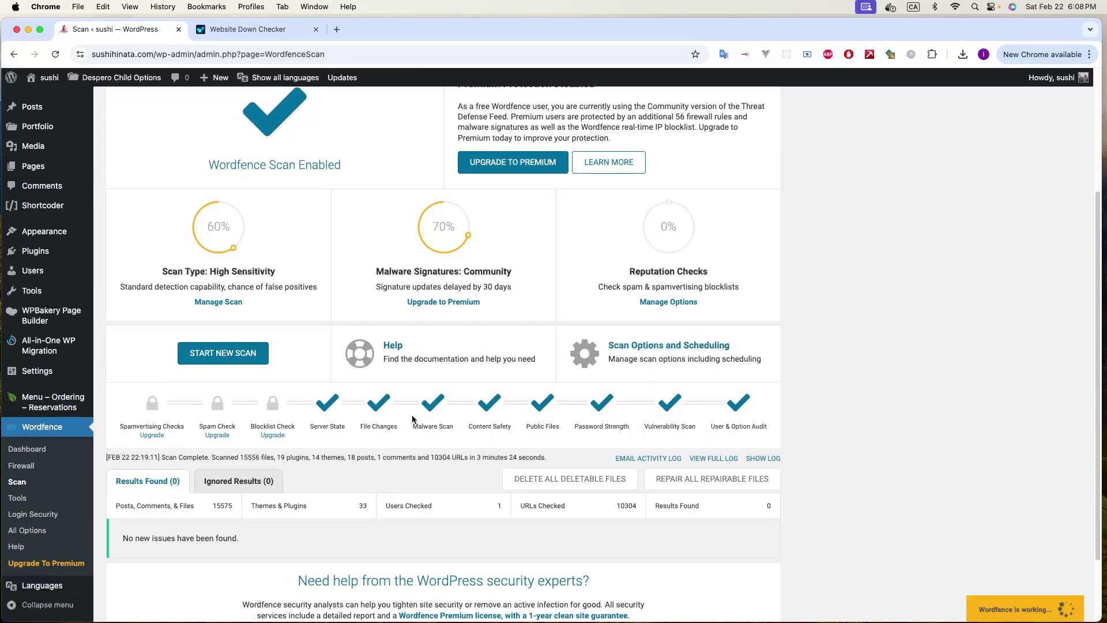
scroll(380, 415, "down", 1)
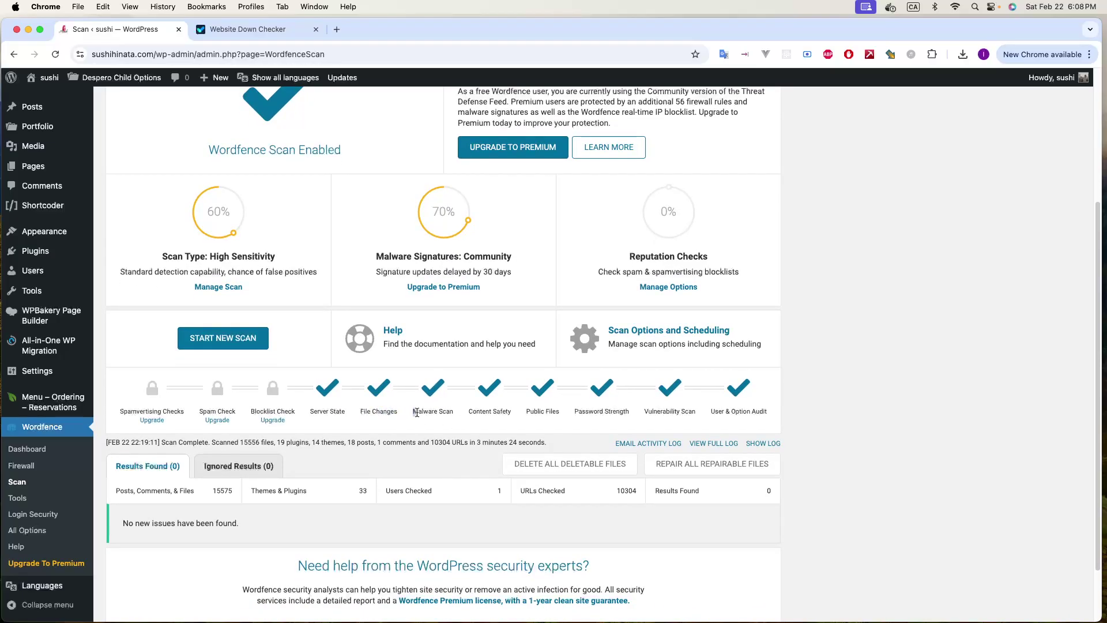
left_click_drag(426, 414, 494, 415)
left_click(541, 416)
scroll(431, 407, "down", 4)
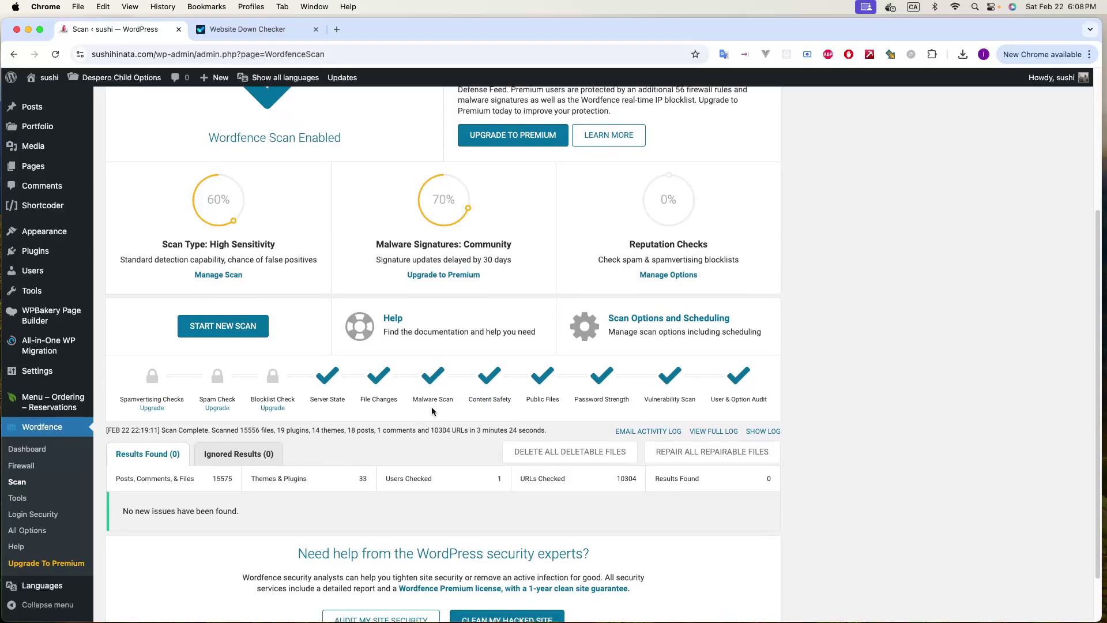
scroll(468, 410, "down", 1)
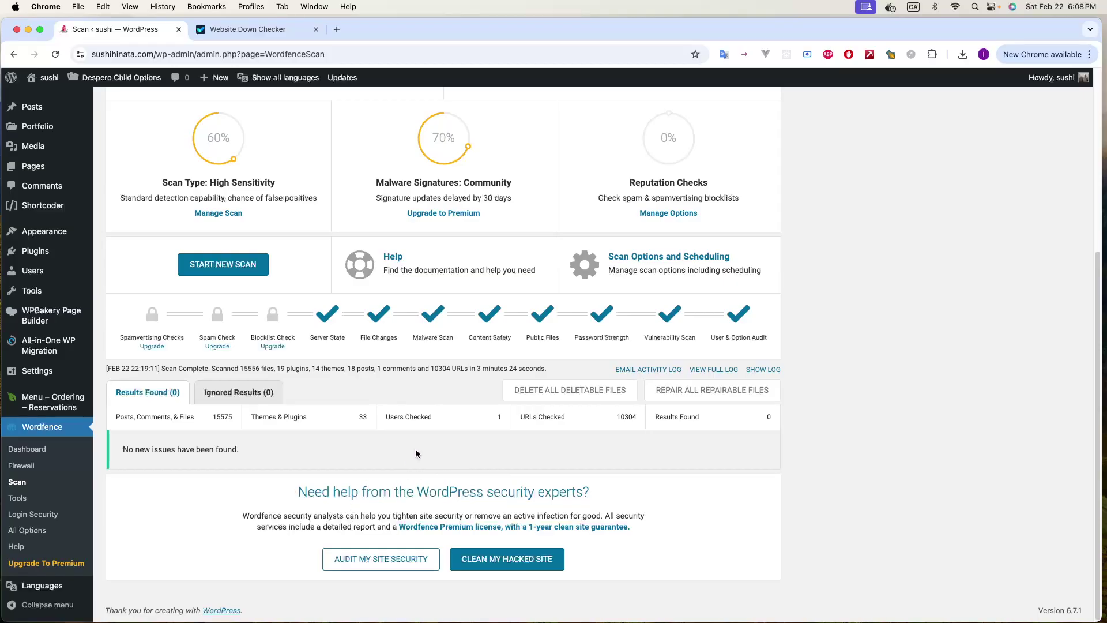
scroll(461, 487, "up", 1)
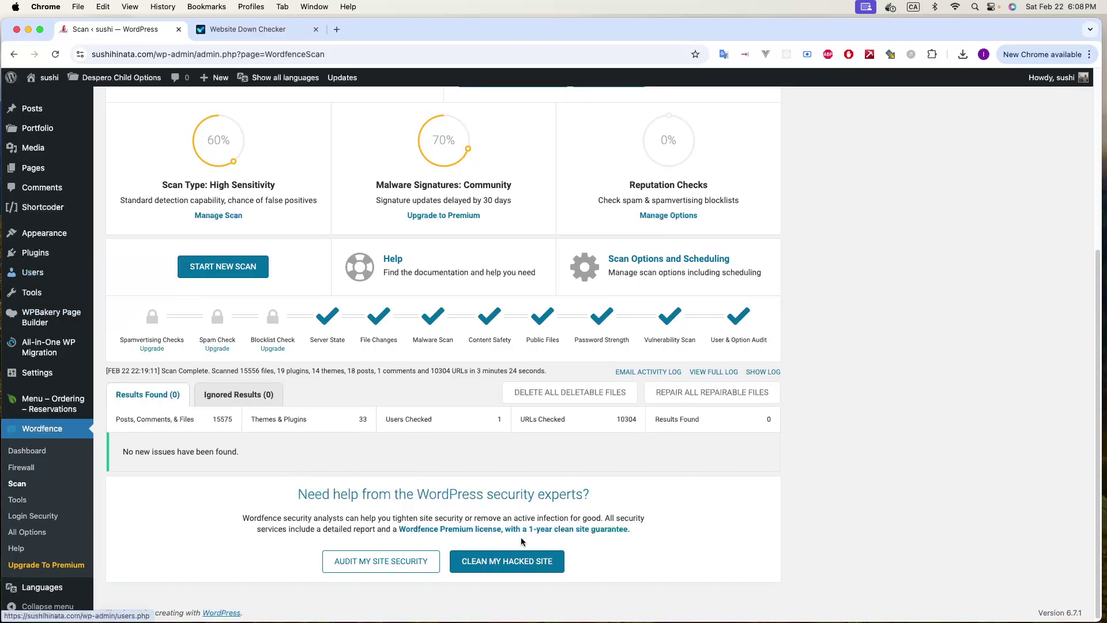
Open the WordPress Site Health status and review its recommended improvements, including the inactive themes item
mouse_move(31, 294)
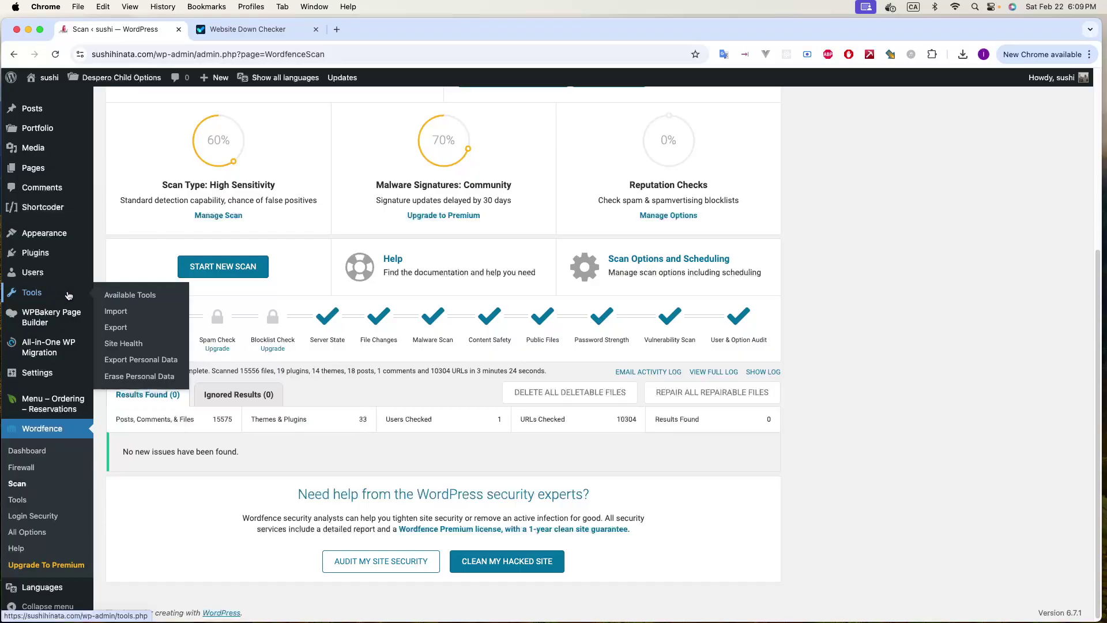
left_click(121, 345)
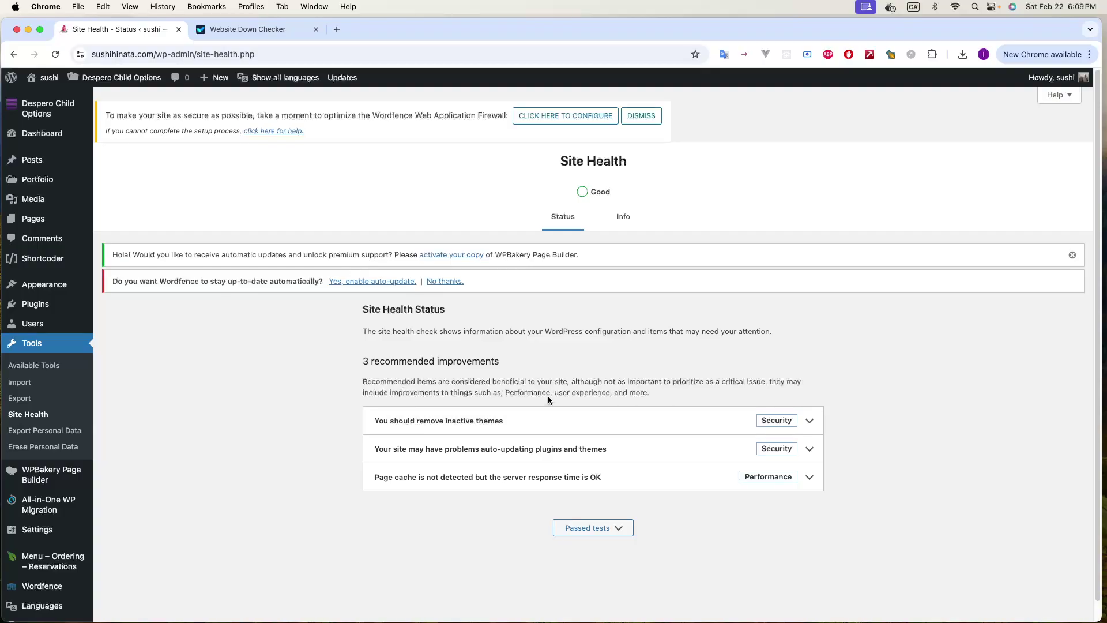
left_click_drag(647, 392, 369, 394)
left_click(397, 420)
left_click(397, 420)
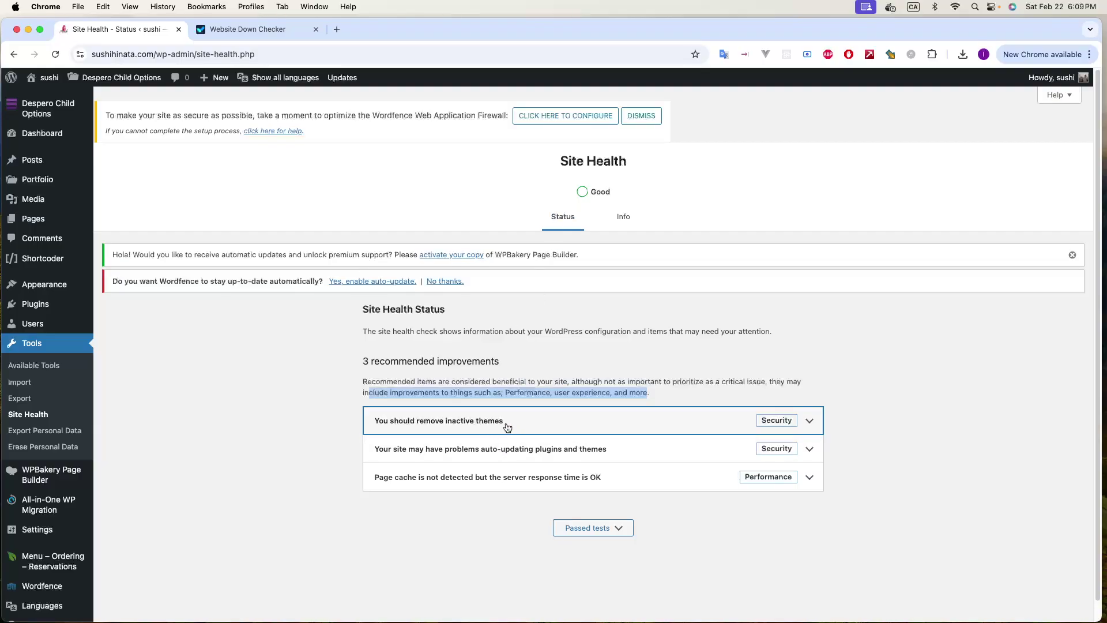
left_click(839, 434)
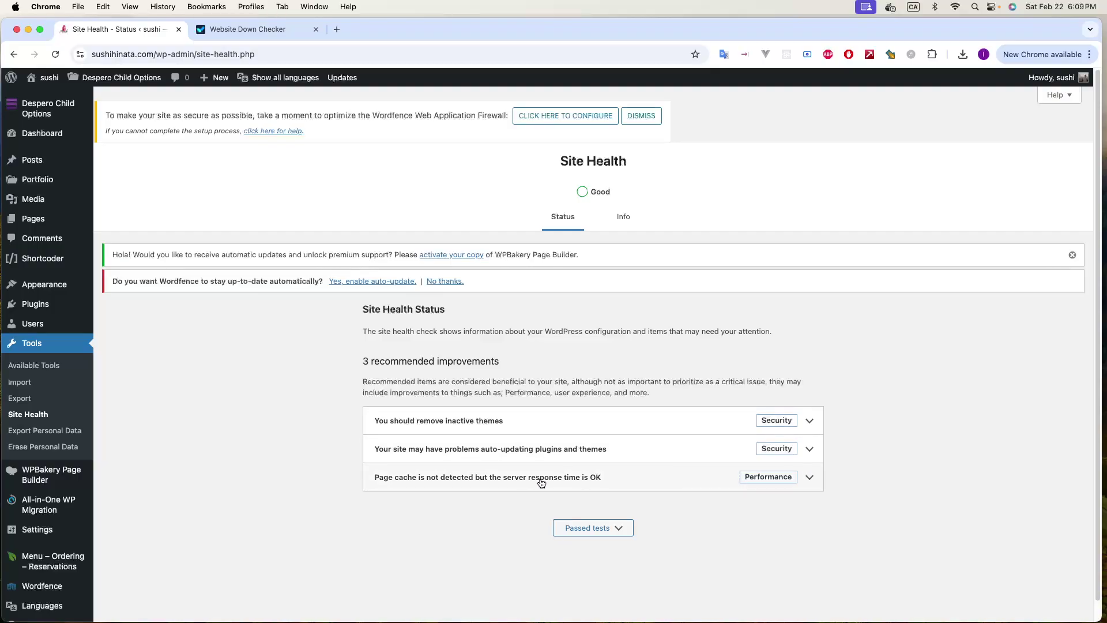
Expand the page cache recommendation, read its details and collapse it again
left_click(810, 477)
scroll(660, 493, "down", 1)
scroll(659, 492, "down", 3)
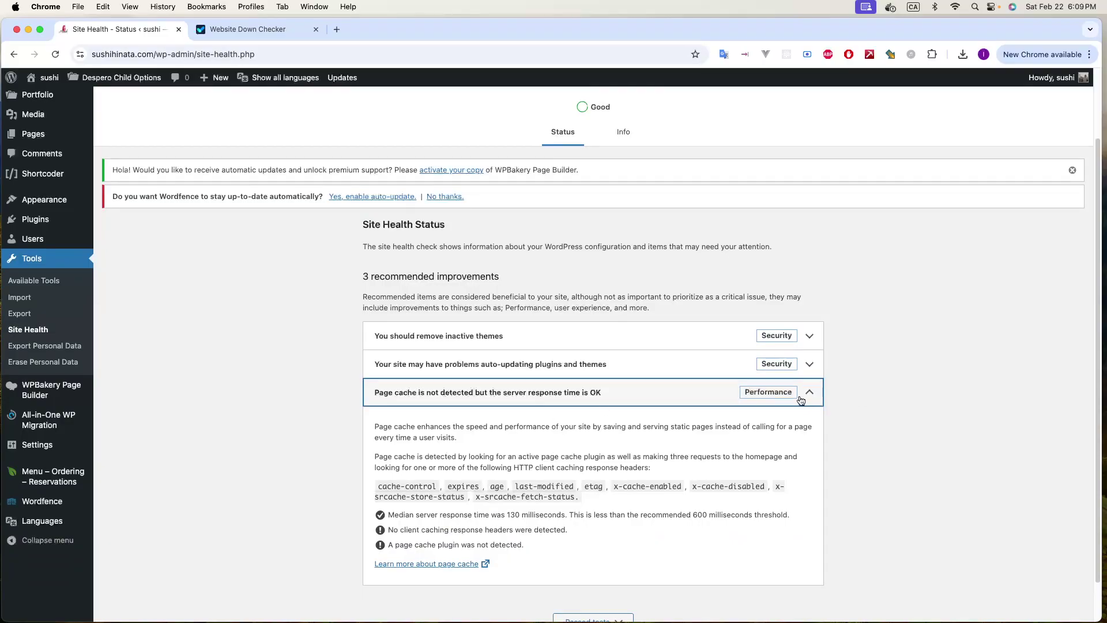
left_click(810, 392)
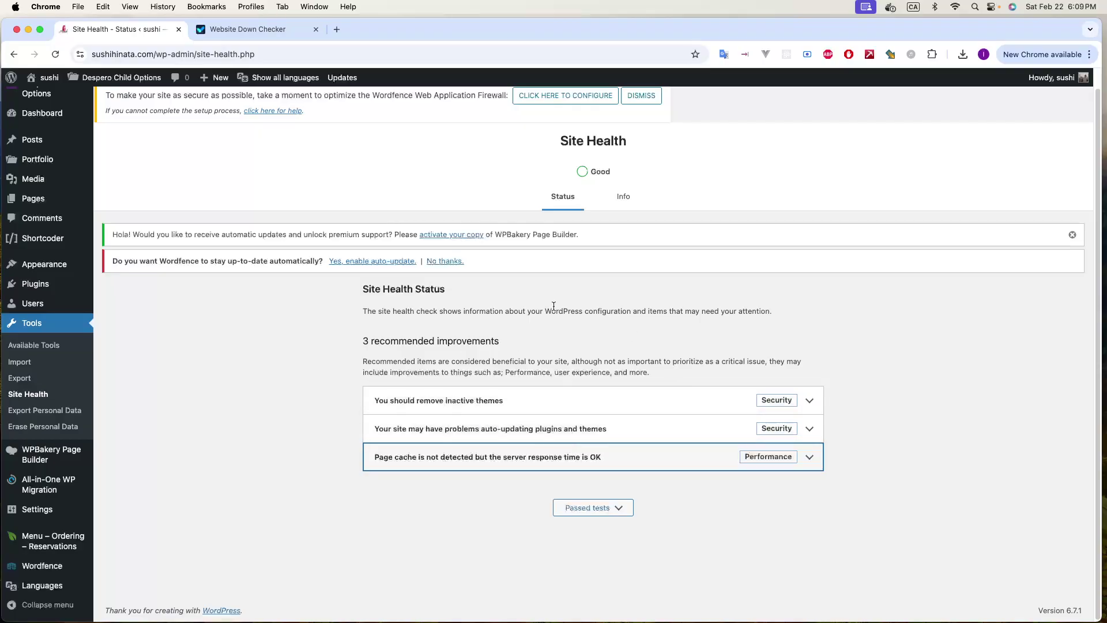
left_click(346, 439)
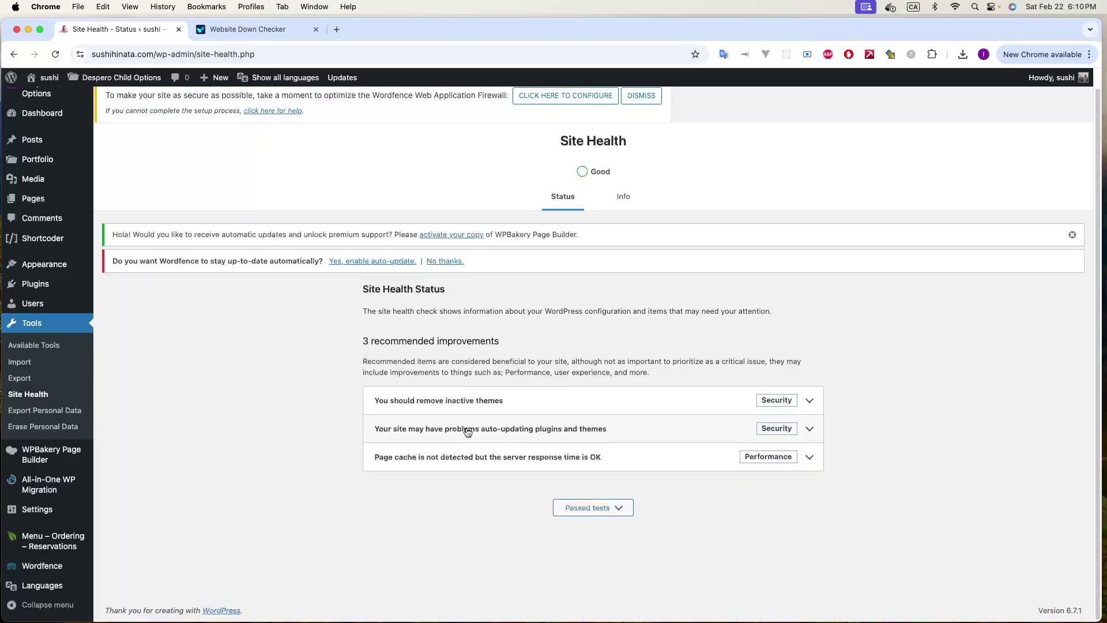
Open the My SiteGround Account site in a new browser tab and launch sushihinata.com from its websites list
scroll(461, 428, "up", 1)
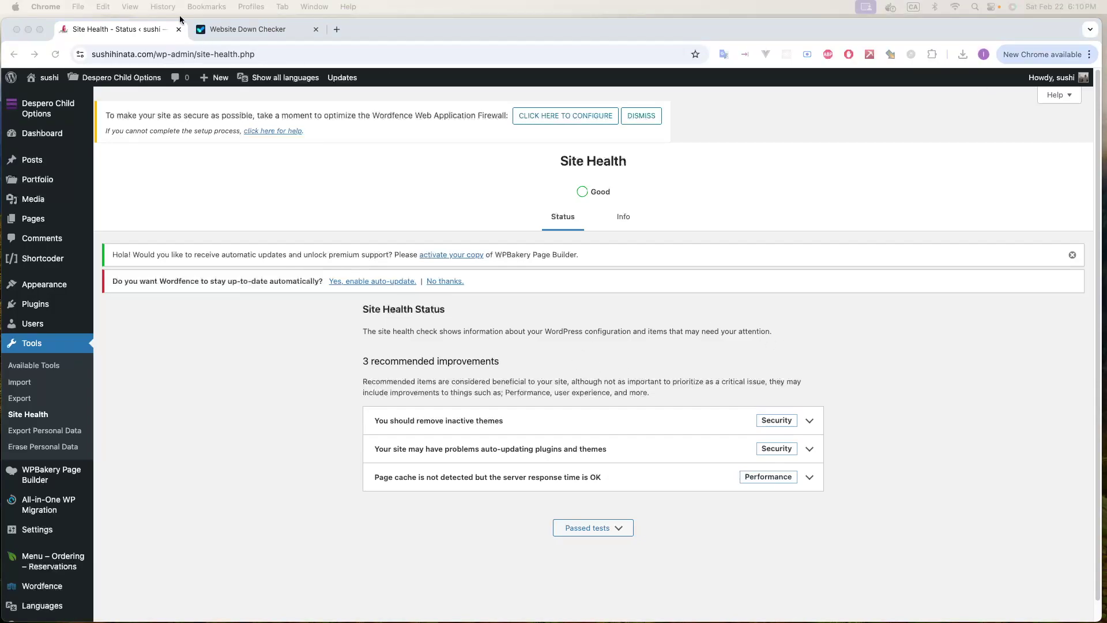
left_click(225, 30)
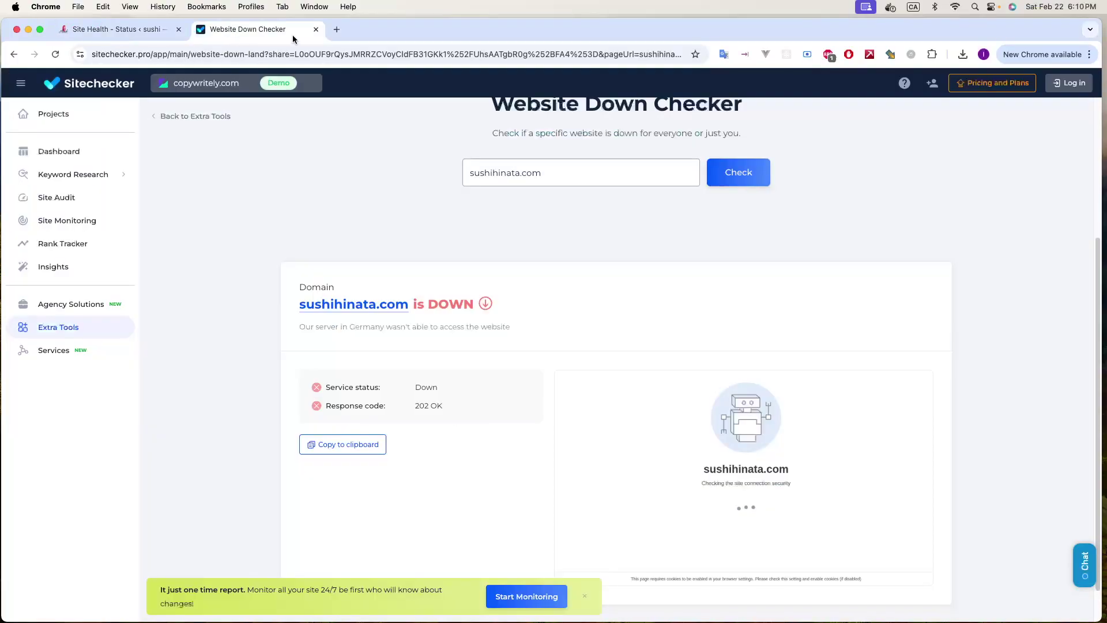
left_click(338, 28)
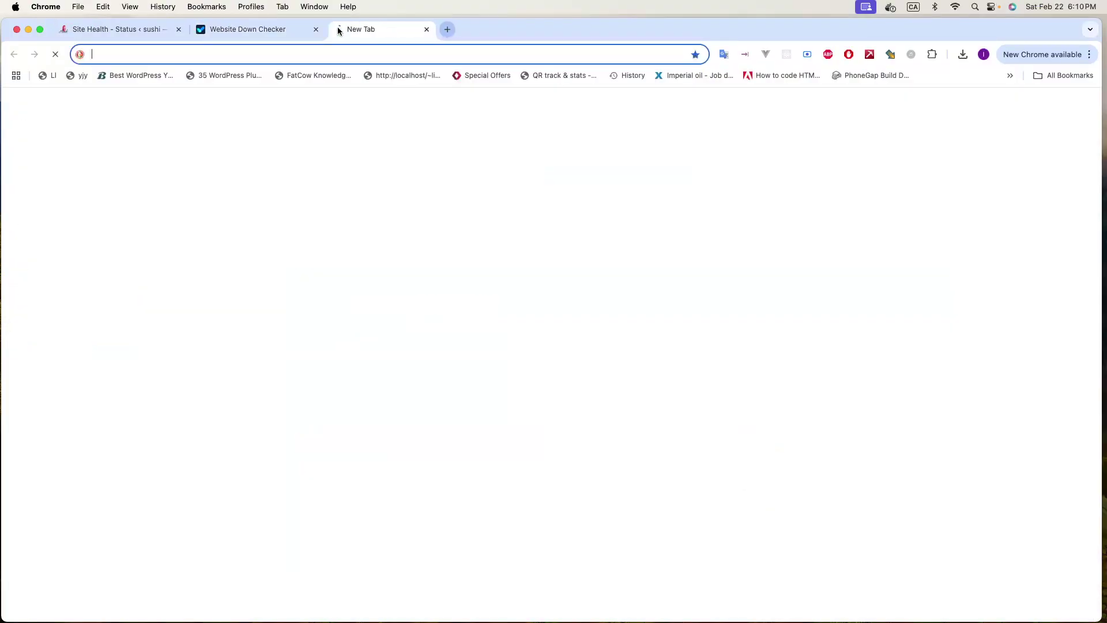
type("site")
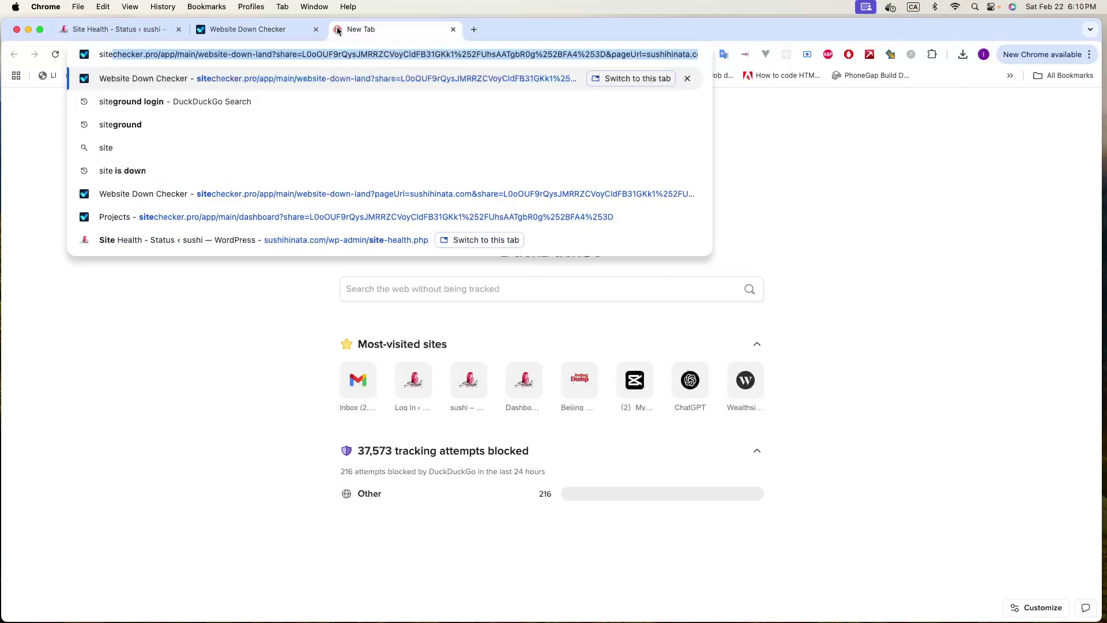
type("ground.com")
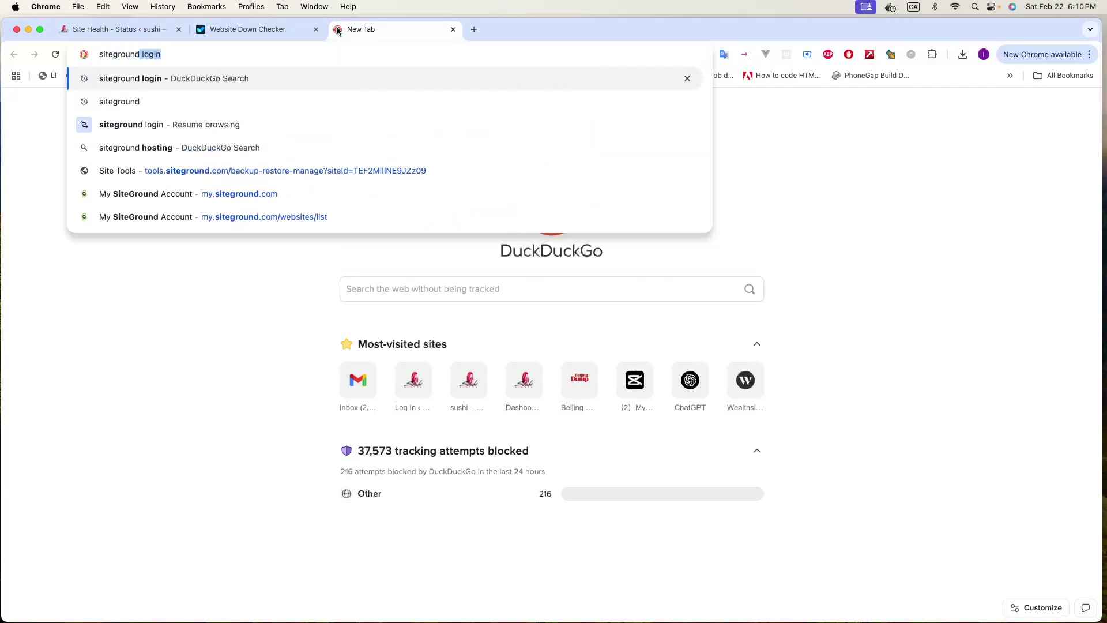
left_click(168, 196)
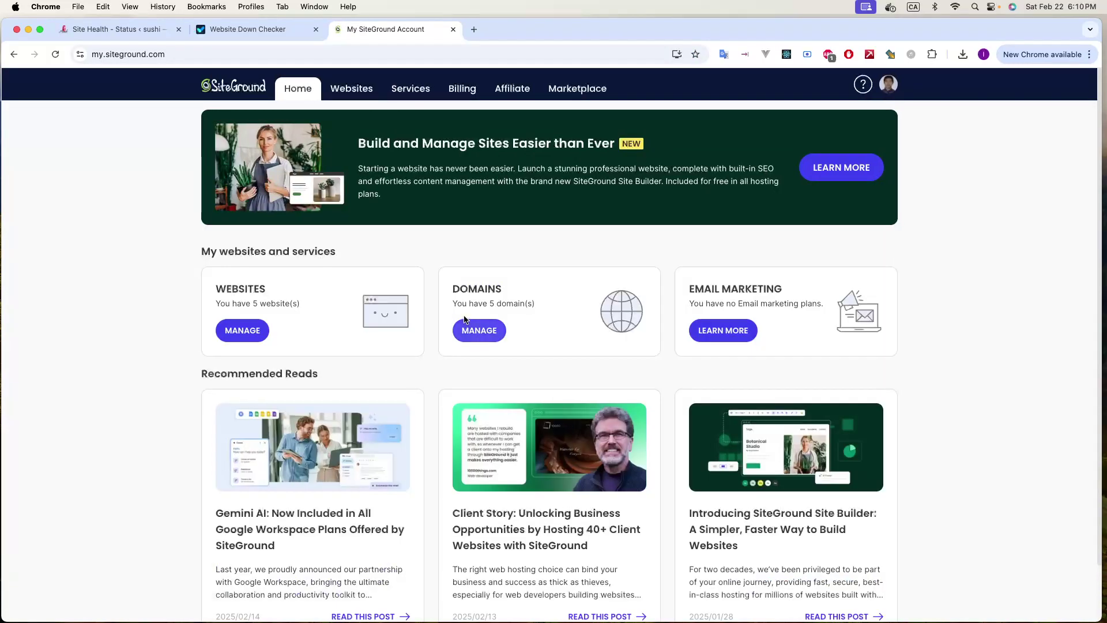
left_click(242, 331)
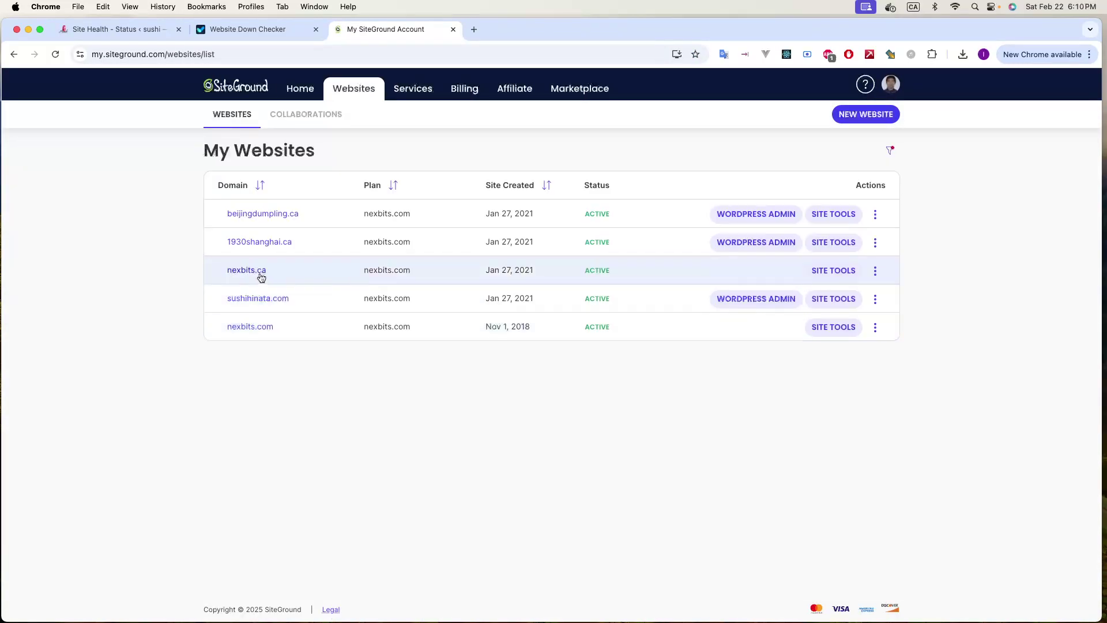
left_click(264, 299)
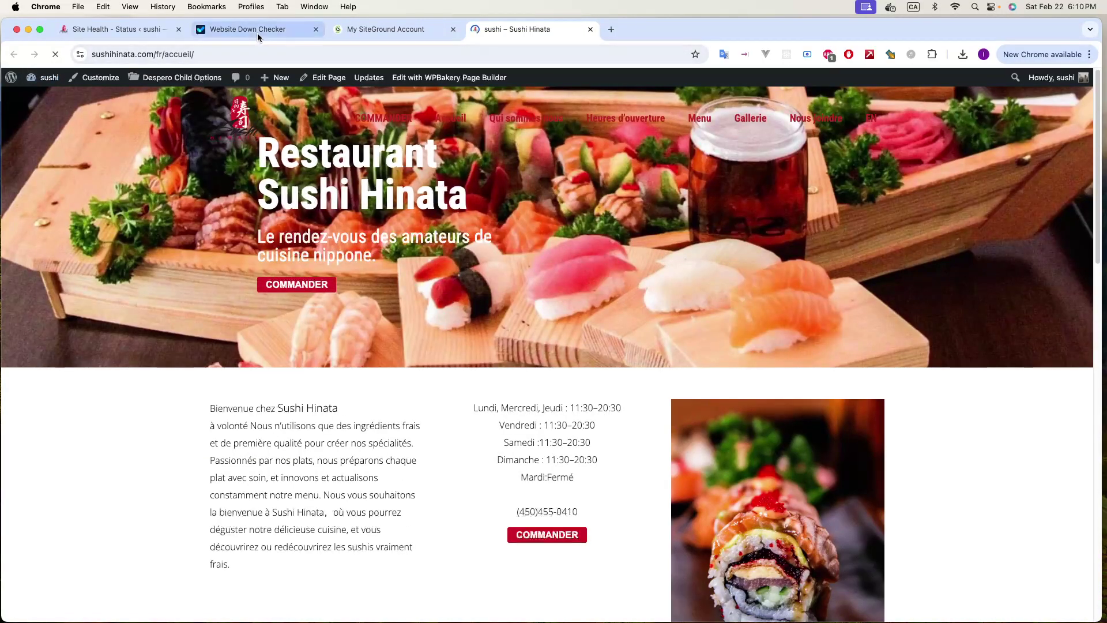
Return to the SiteGround websites list, open Site Tools for sushihinata.com and go to its security Backups page
left_click(396, 29)
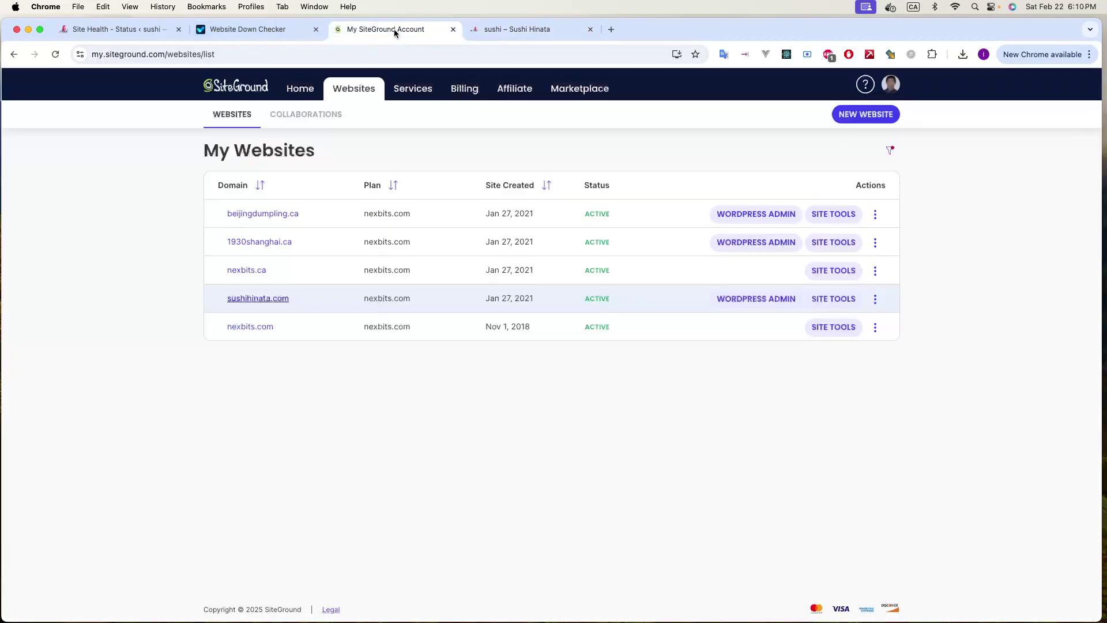
left_click(843, 298)
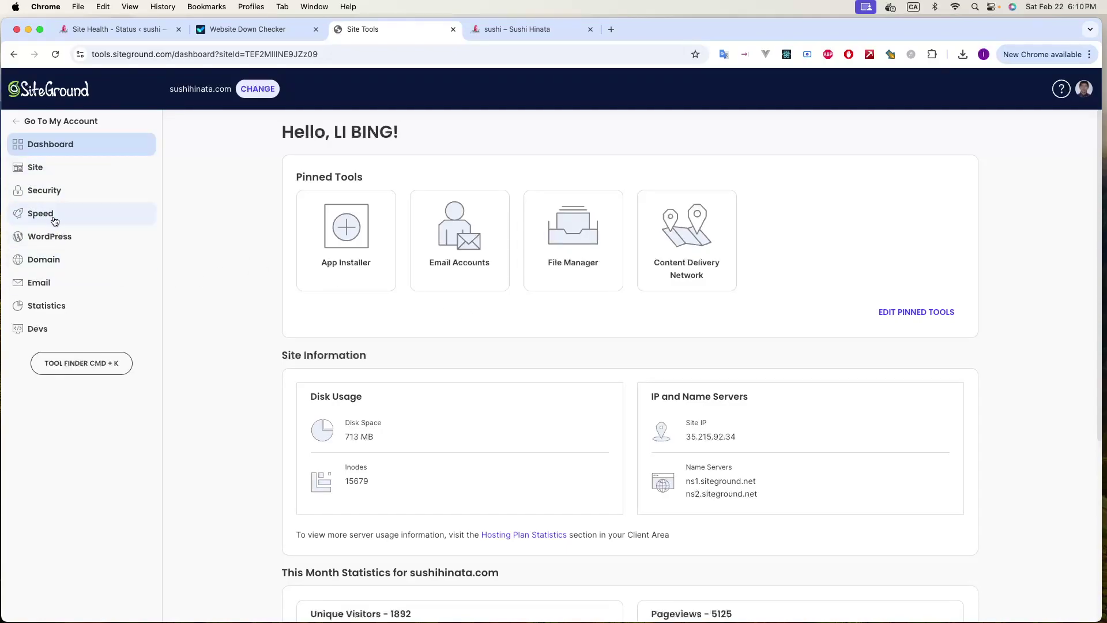
left_click(57, 192)
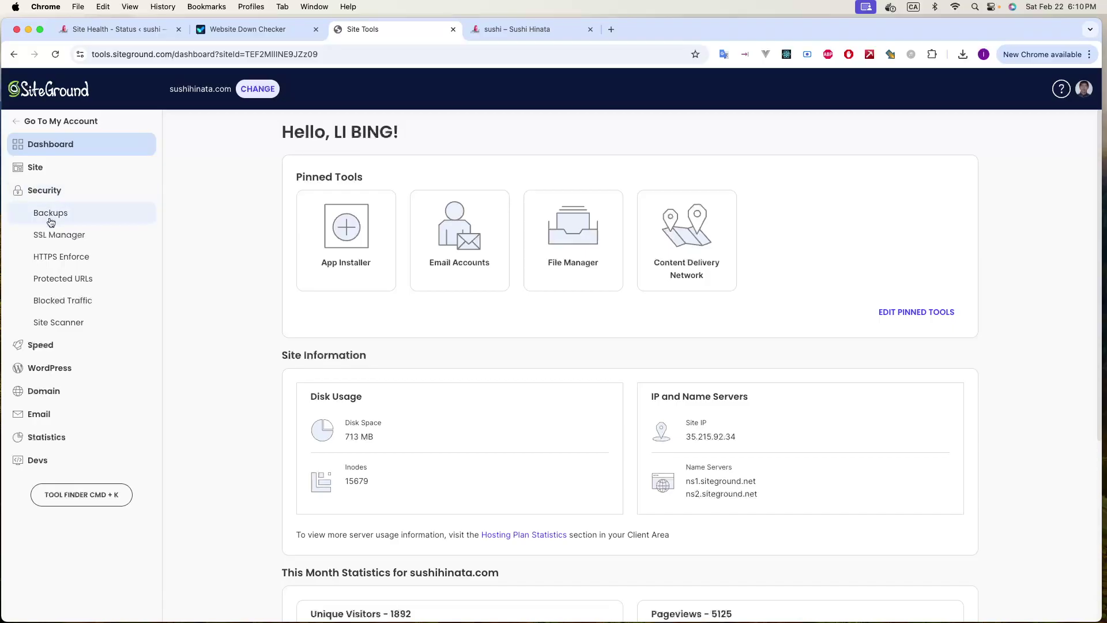
left_click(43, 214)
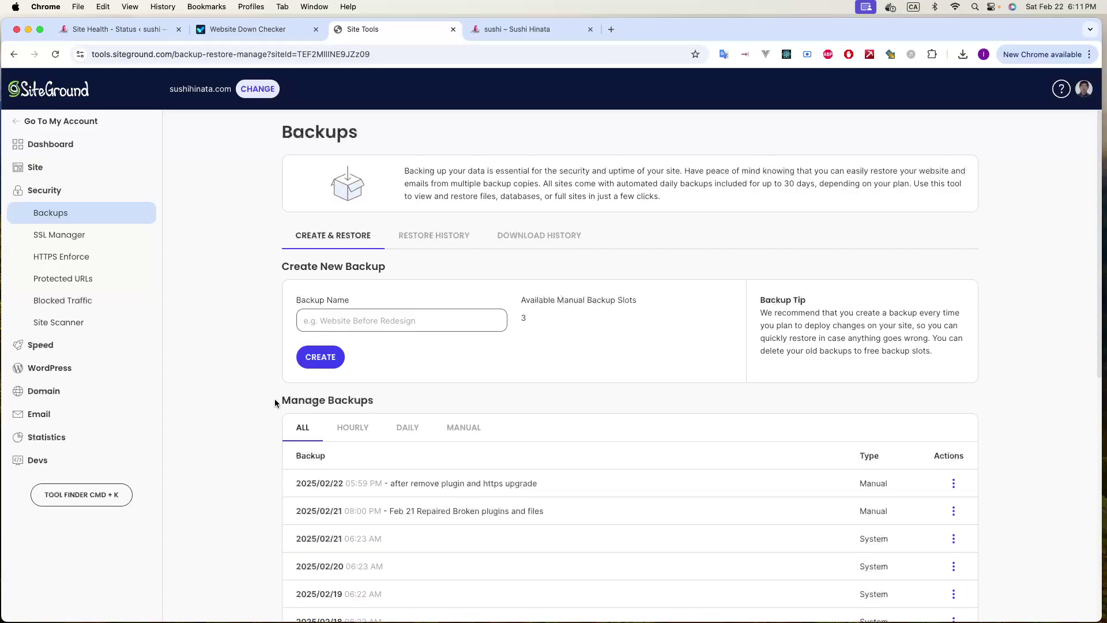
Examine the Manage Backups list, covering the daily system backups and the names of the manual backups from 2025/02/21 and 2025/02/22
scroll(270, 461, "down", 1)
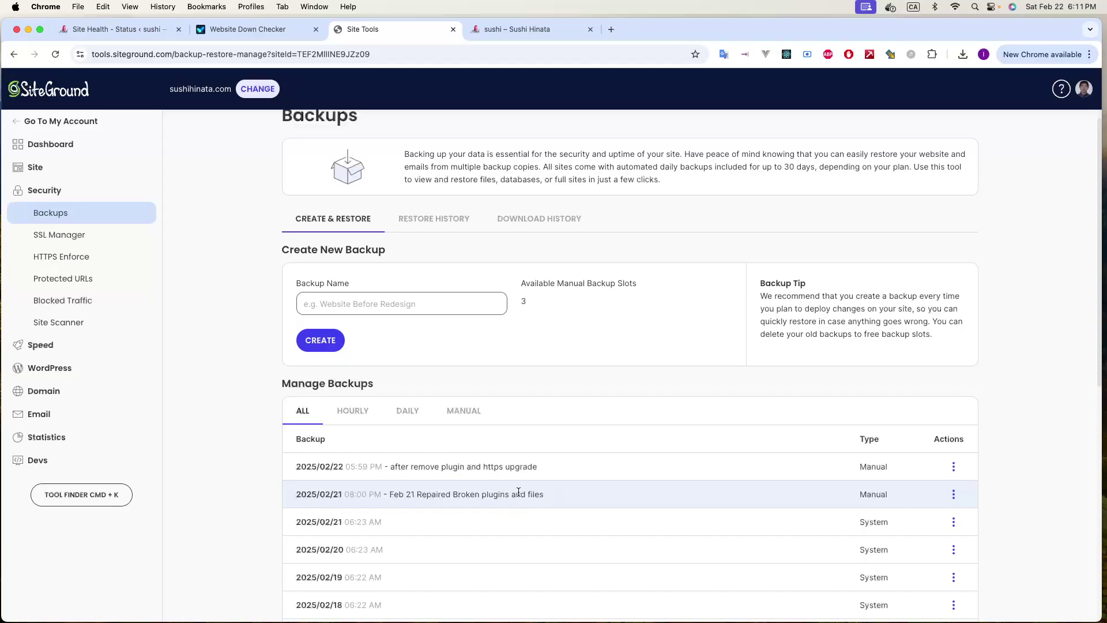
scroll(544, 490, "down", 1)
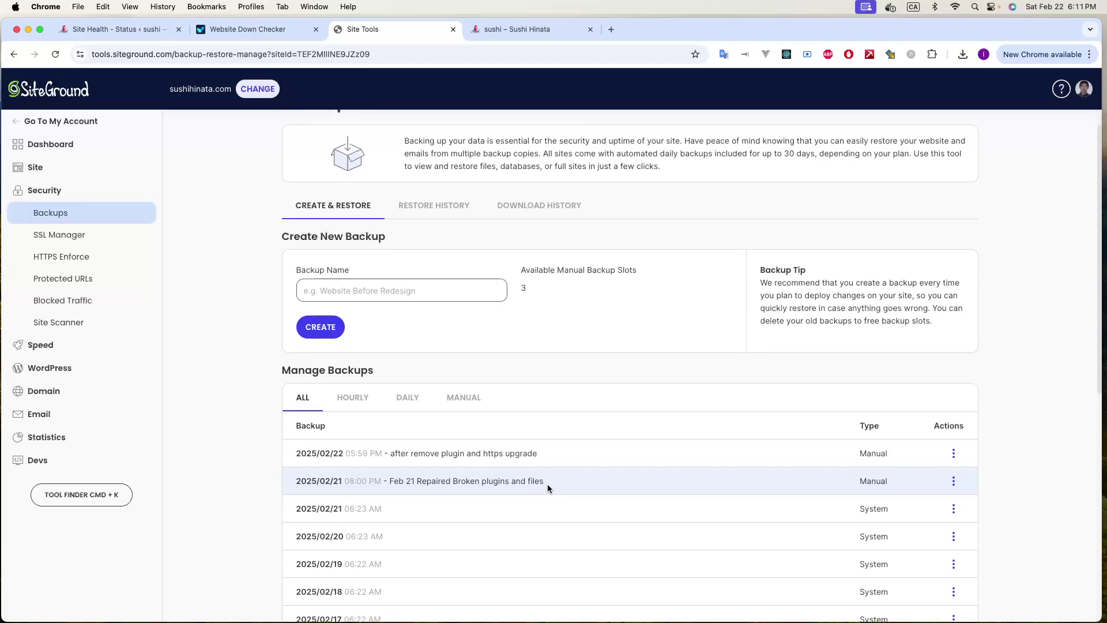
scroll(548, 479, "down", 5)
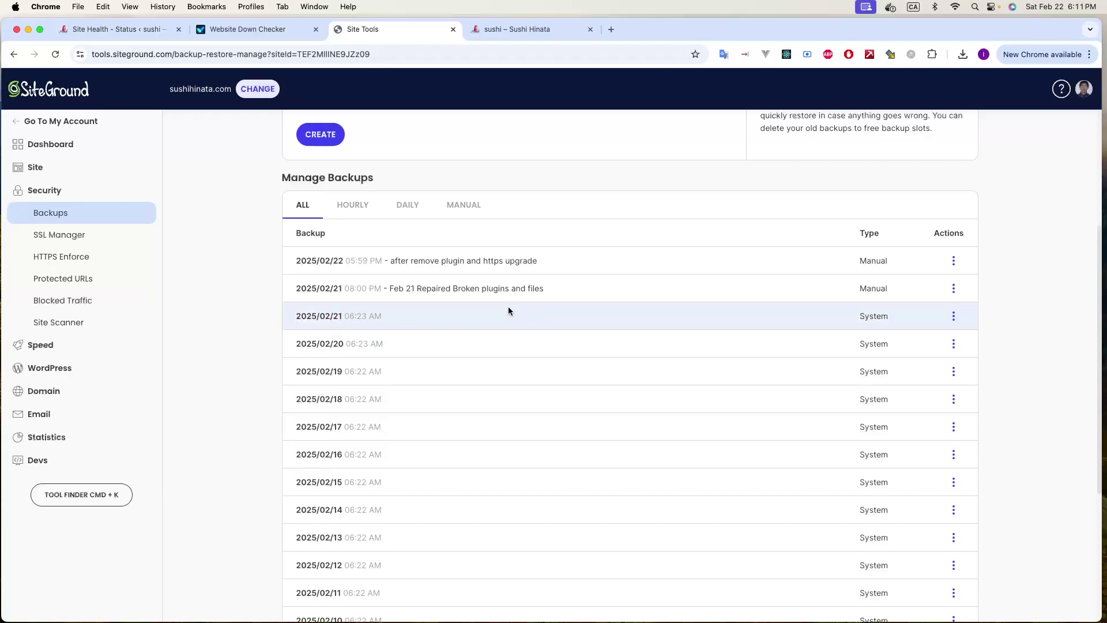
scroll(509, 310, "up", 6)
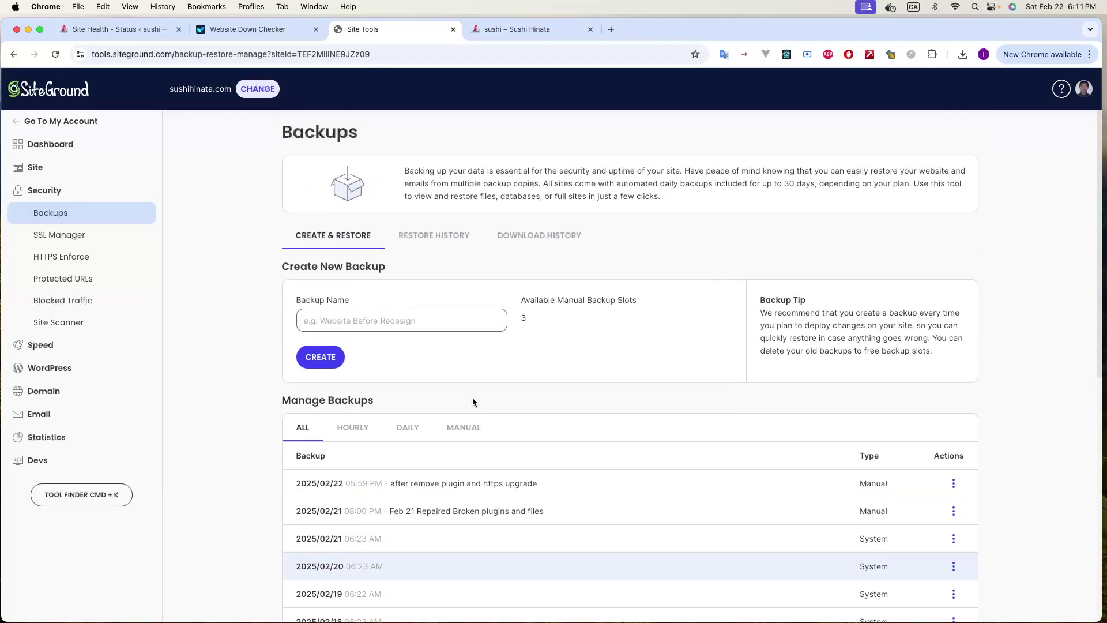
left_click_drag(282, 403, 369, 401)
left_click(406, 399)
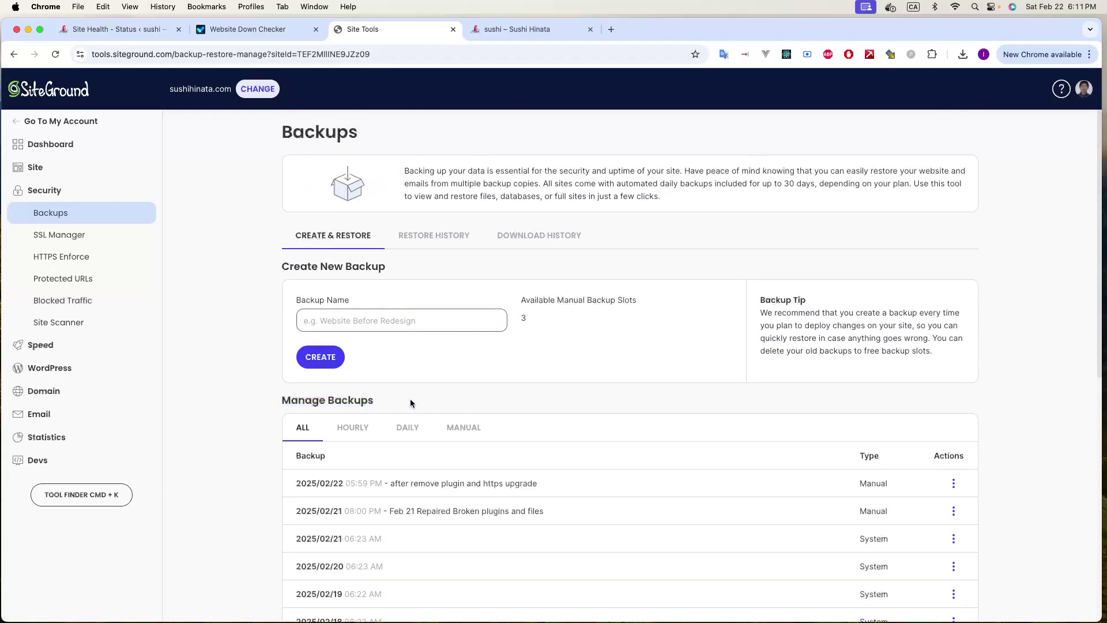
scroll(409, 399, "down", 2)
scroll(398, 426, "down", 4)
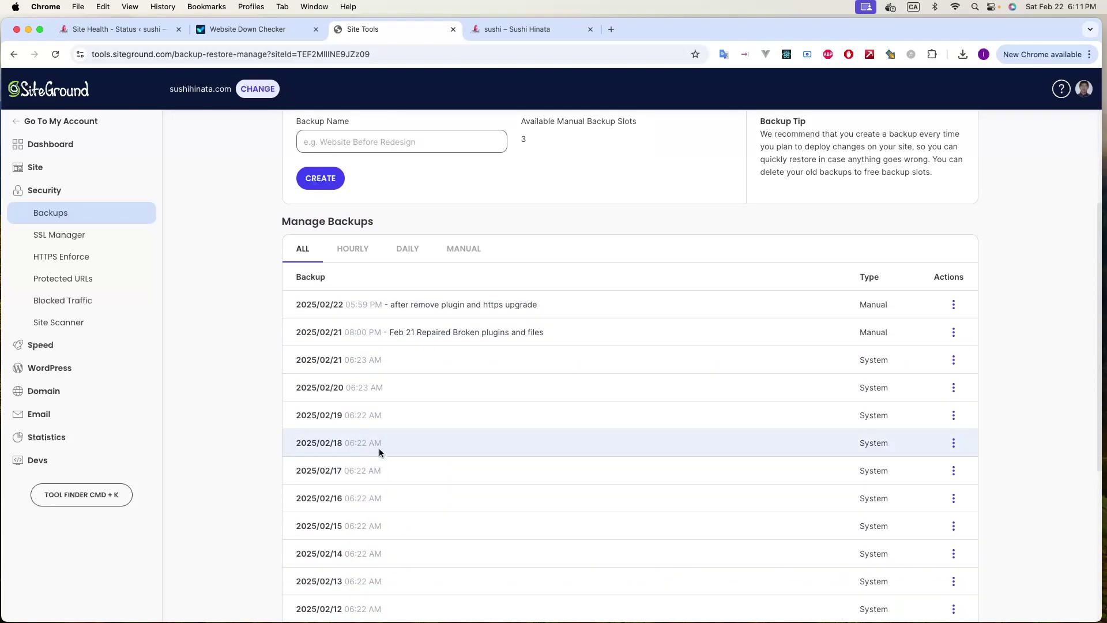
scroll(382, 453, "up", 5)
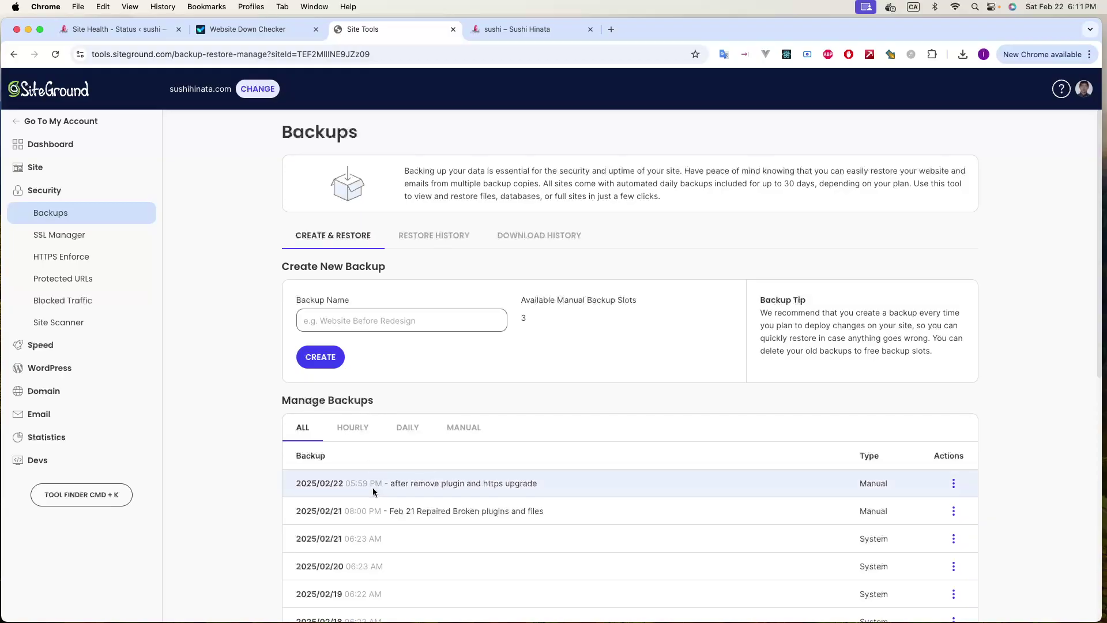
left_click_drag(392, 482, 556, 487)
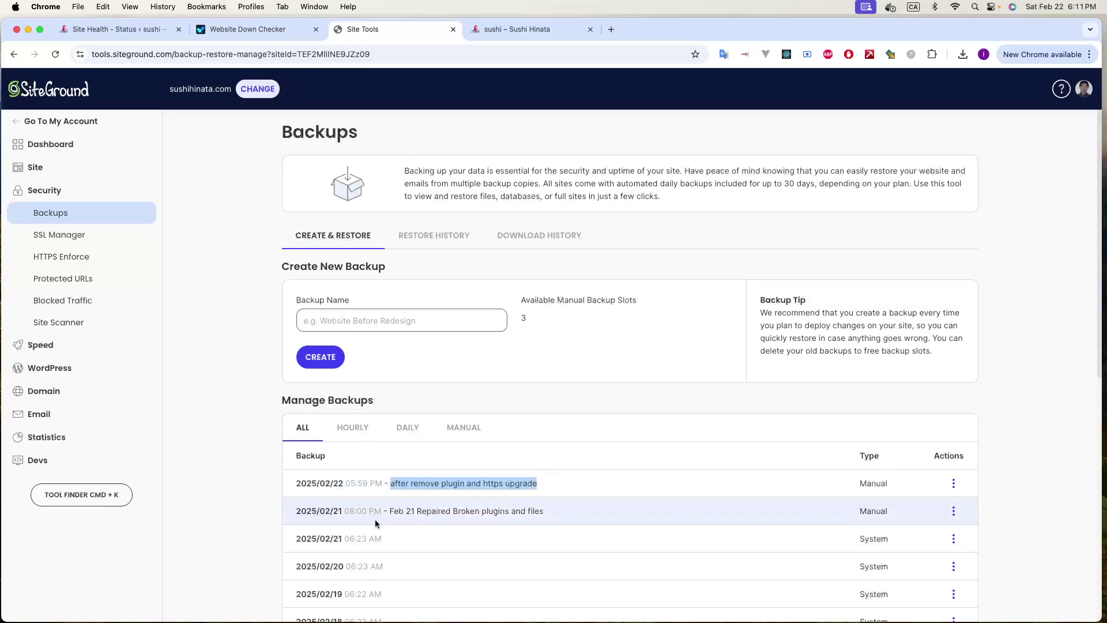